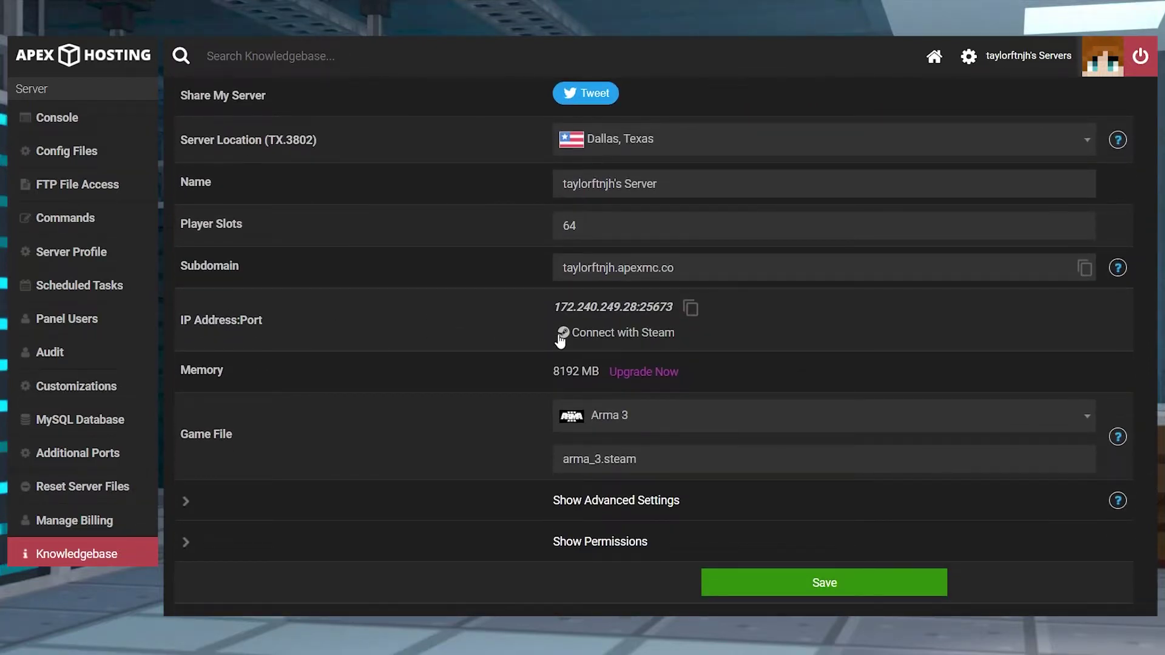
- Send the Arma 3 server's address from the hosting panel to Steam with Connect with Steam
{"action": "left_click", "coordinate": [651, 338]}
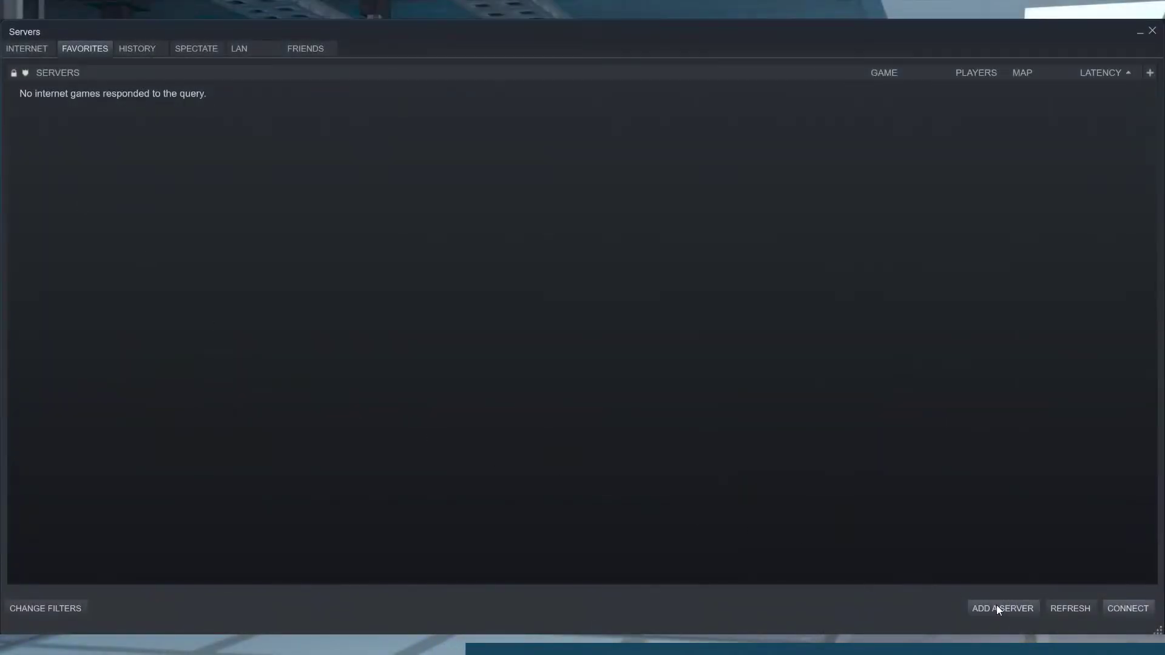
- Add the server address 172.240.249.28:25673 to Steam's favorite servers
{"action": "left_click", "coordinate": [996, 605]}
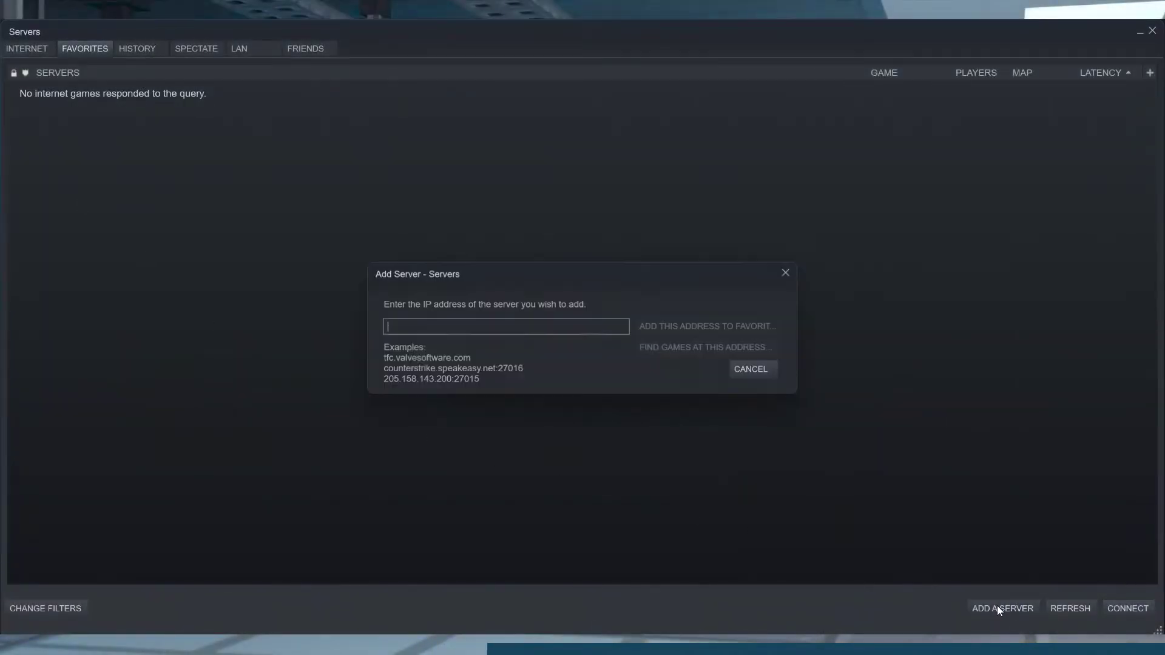
{"action": "type", "text": "172.240.249.28:25673"}
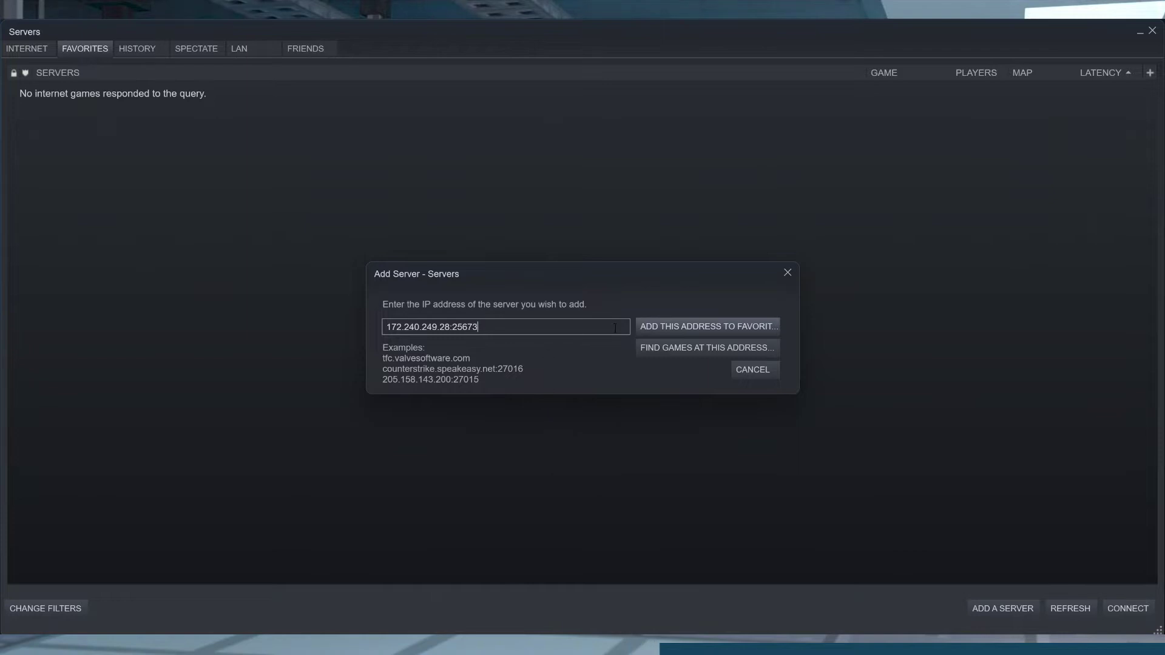
{"action": "left_click", "coordinate": [693, 330]}
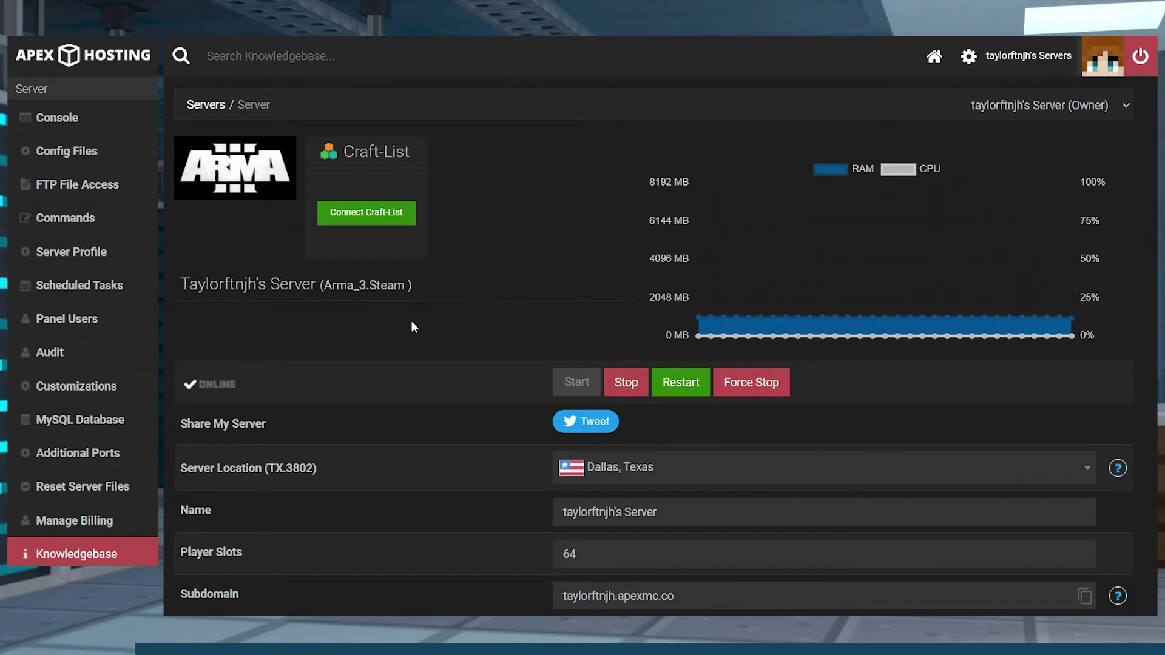
- Scroll the server page down to the 172.240.249.28:25673 IP Address:Port row
{"action": "scroll", "coordinate": [413, 329], "scroll_direction": "down", "scroll_amount": 5}
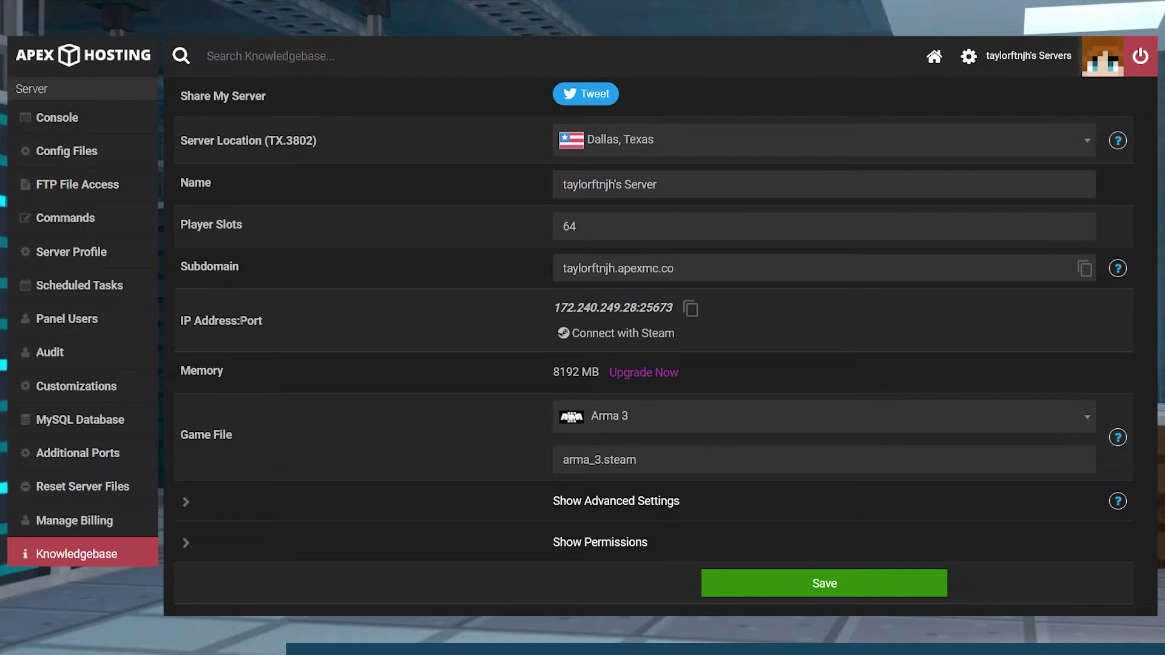
- Copy the server address, paste it into Steam favorites, and refresh until Arma 3 Server appears
{"action": "left_click", "coordinate": [690, 308]}
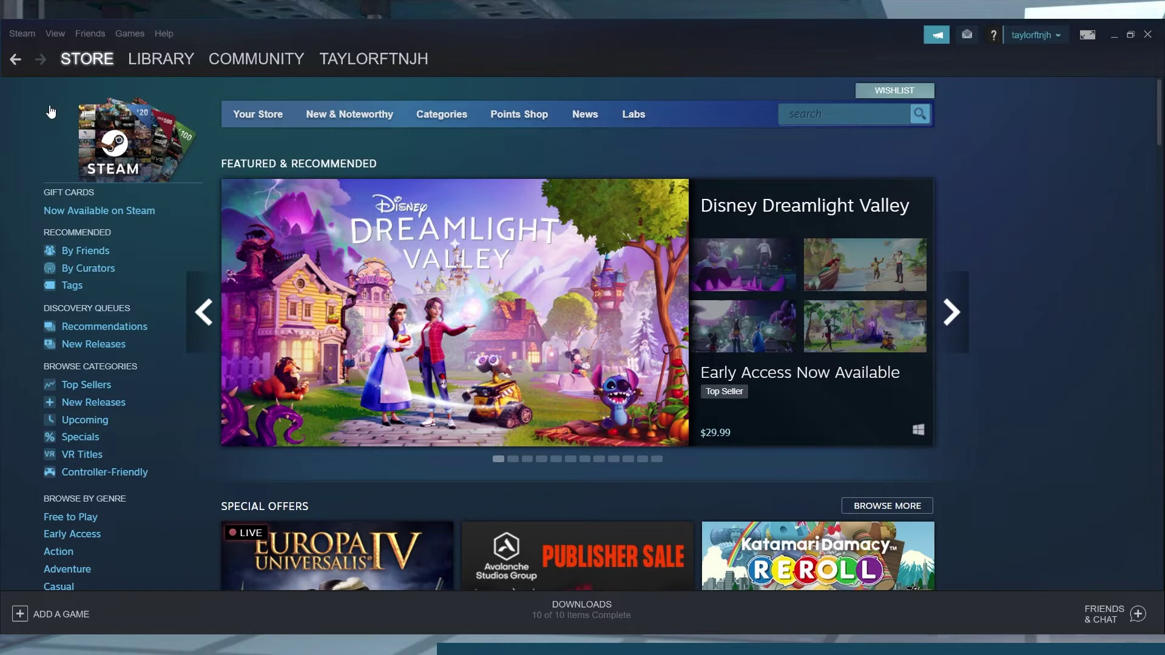
{"action": "left_click", "coordinate": [55, 35]}
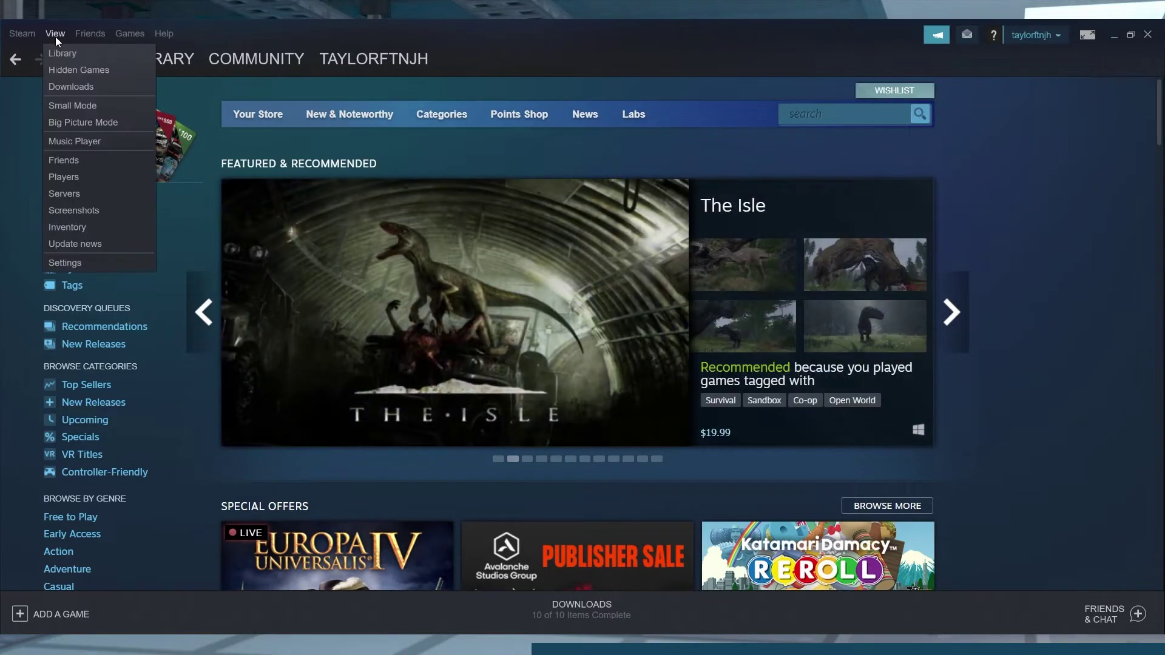
{"action": "left_click", "coordinate": [64, 194]}
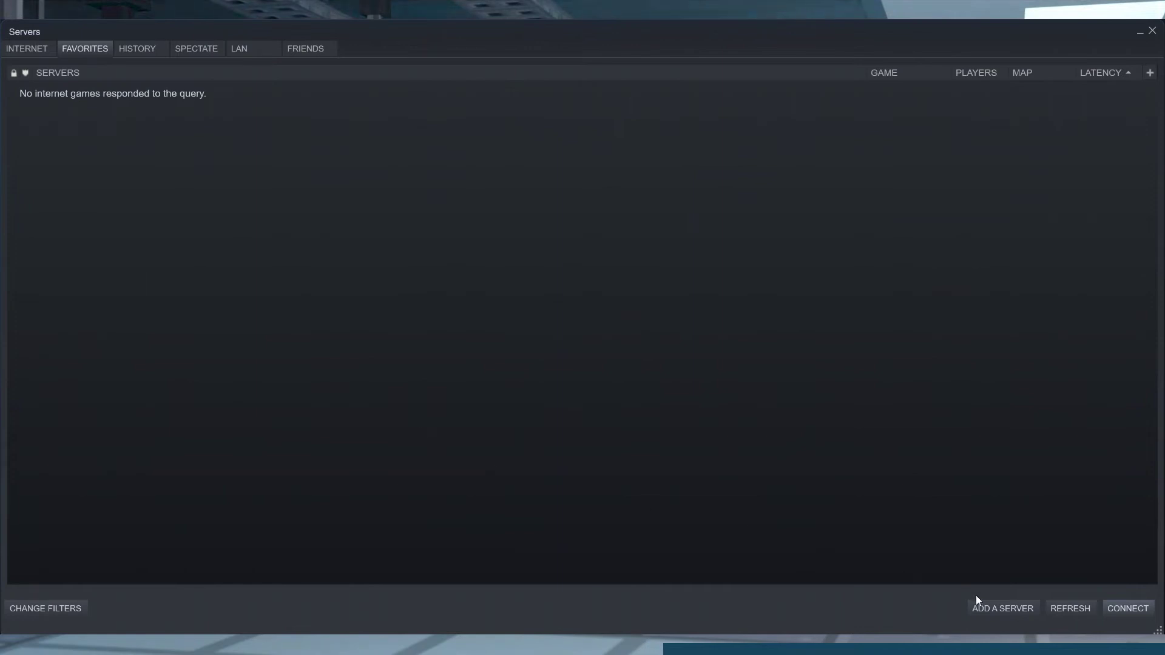
{"action": "left_click", "coordinate": [996, 609]}
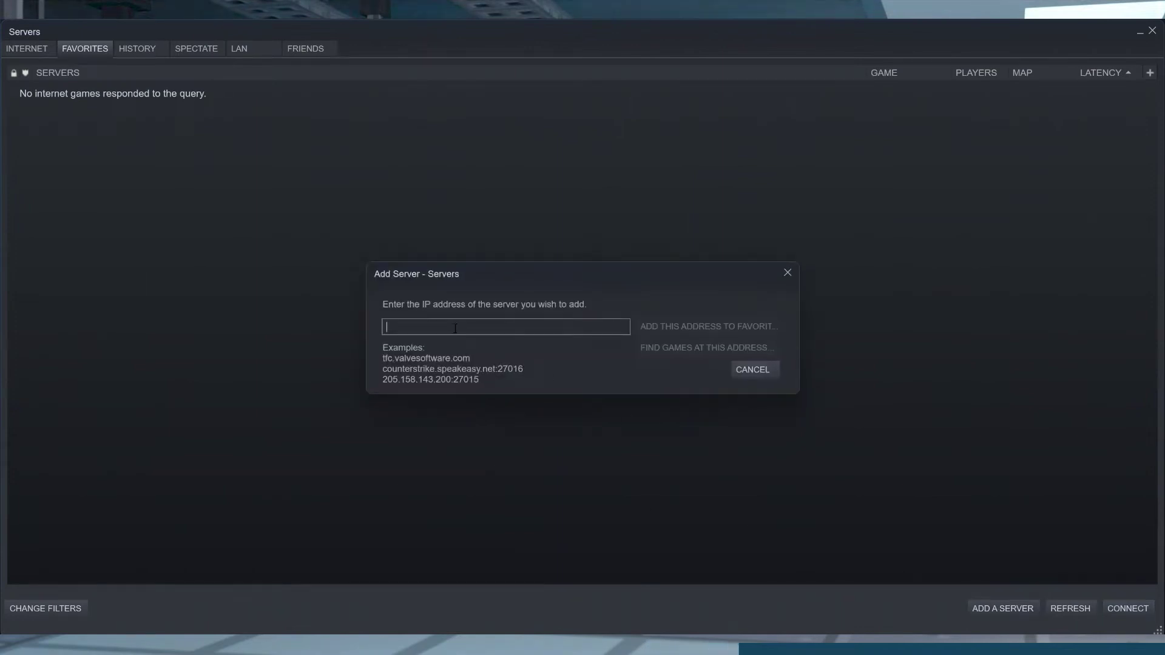
{"action": "key", "text": "ctrl+v"}
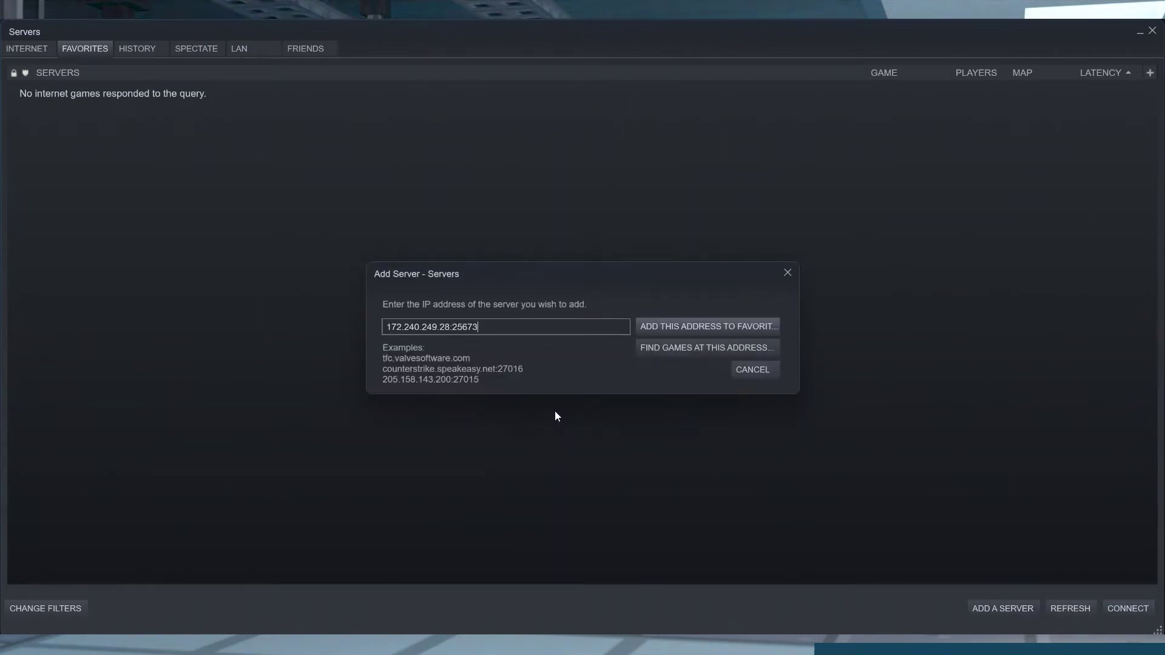
{"action": "left_click", "coordinate": [694, 333]}
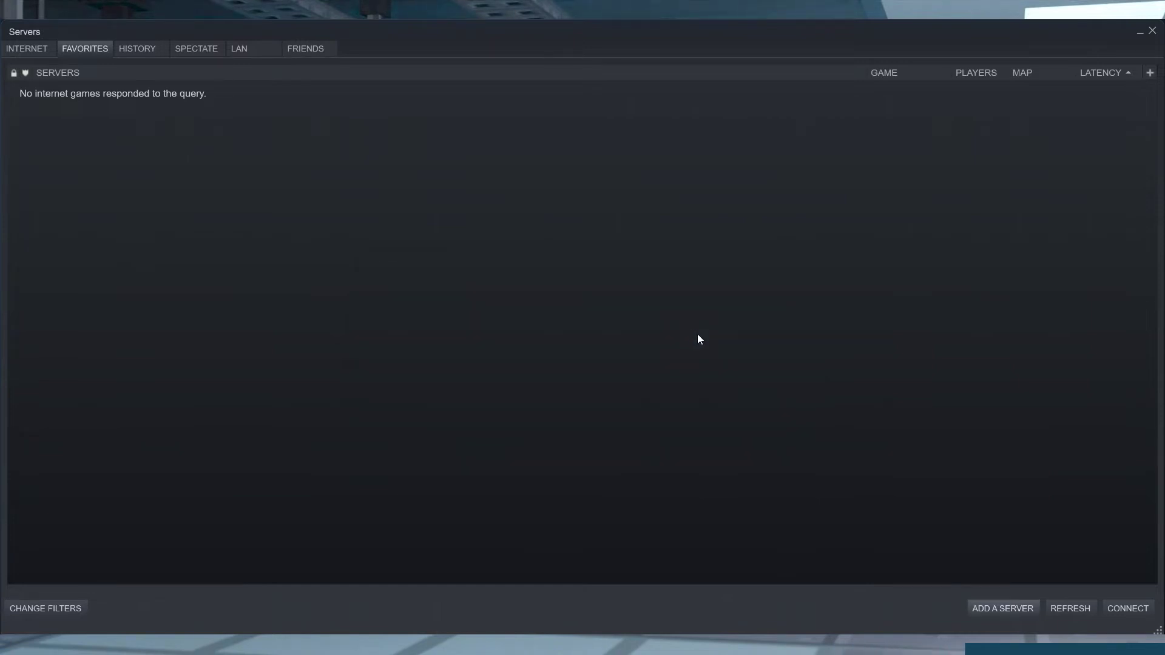
{"action": "left_click", "coordinate": [1079, 610]}
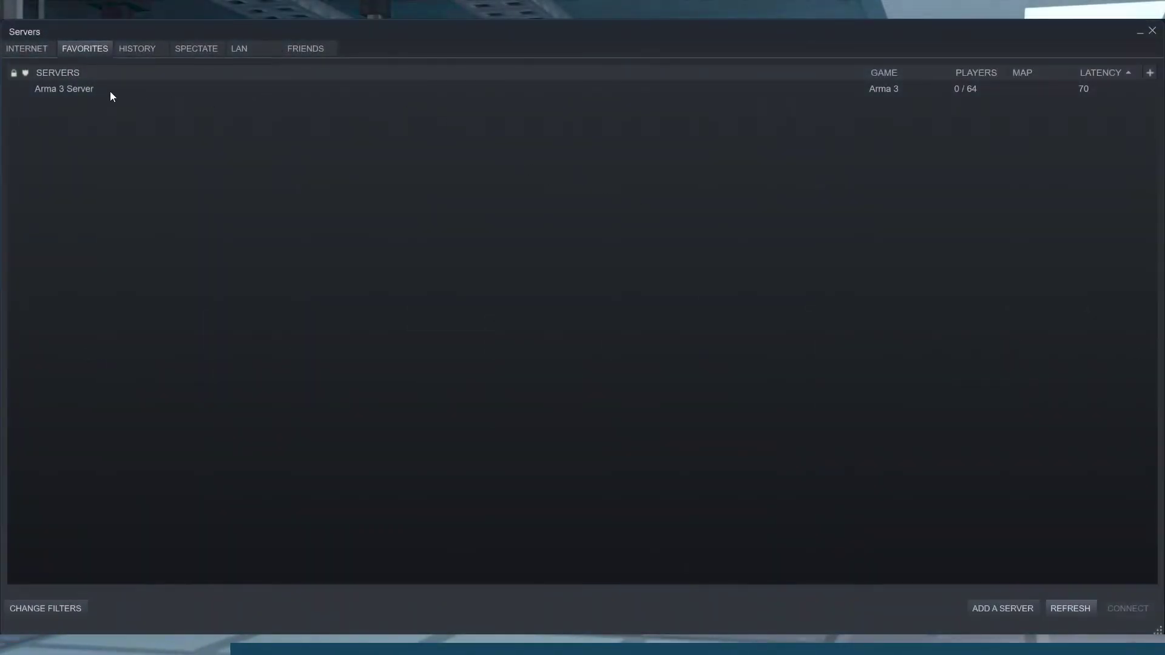
- Connect to Arma 3 Server from favorites and join with Keep Current Selection
{"action": "left_click", "coordinate": [94, 89]}
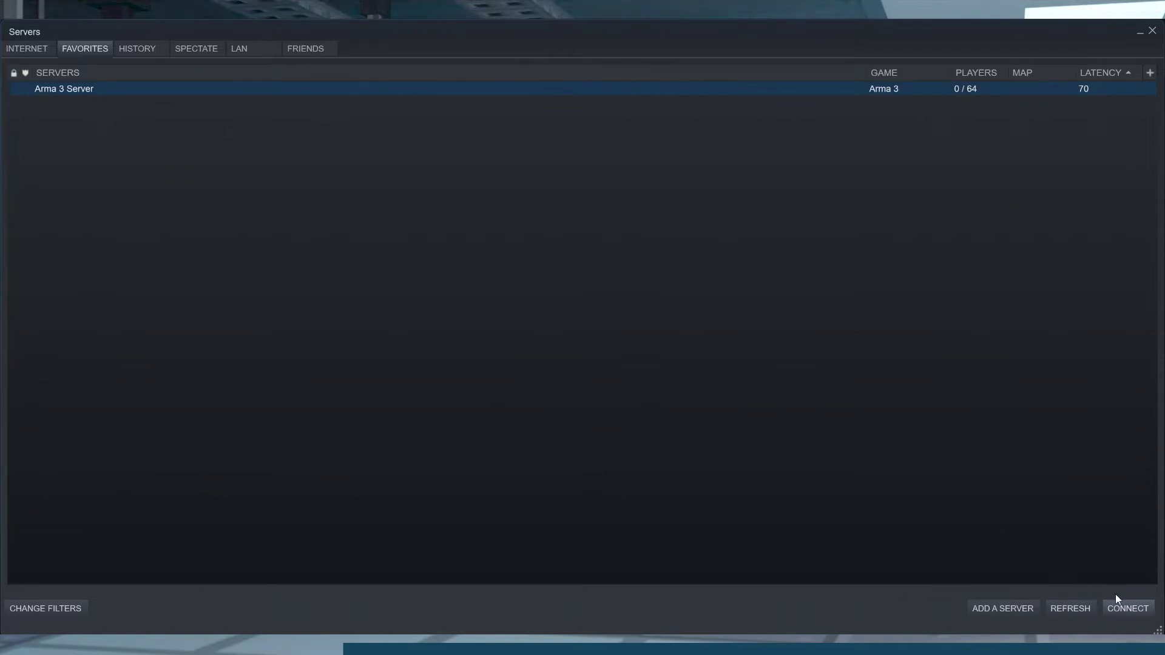
{"action": "left_click", "coordinate": [1127, 609]}
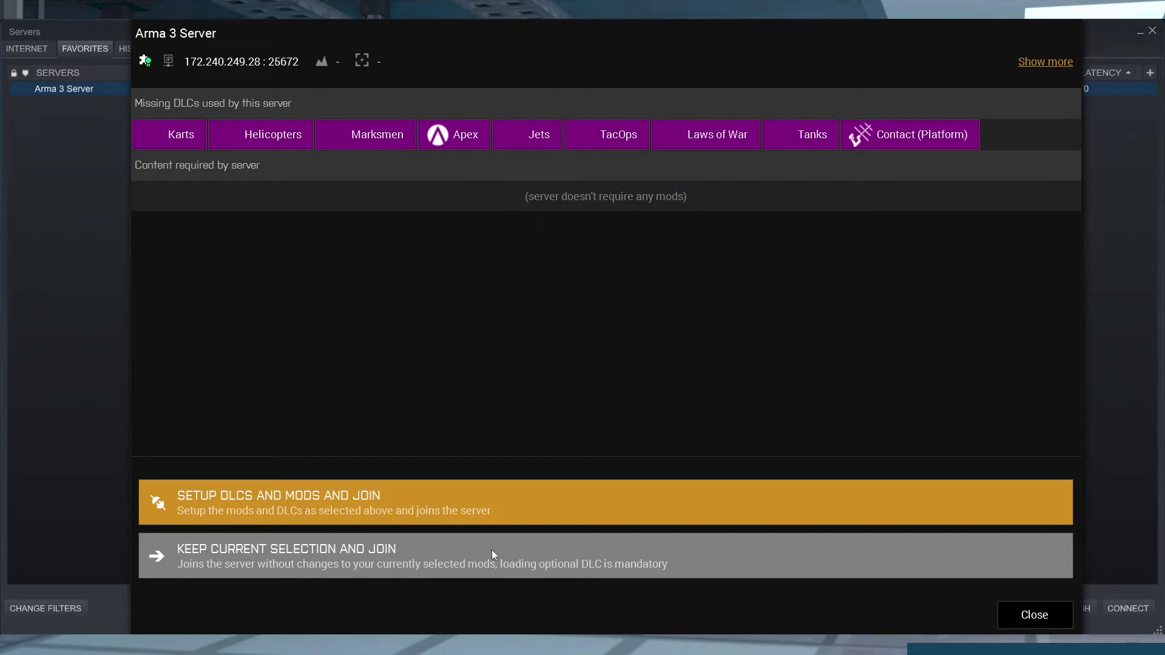
{"action": "left_click", "coordinate": [535, 553]}
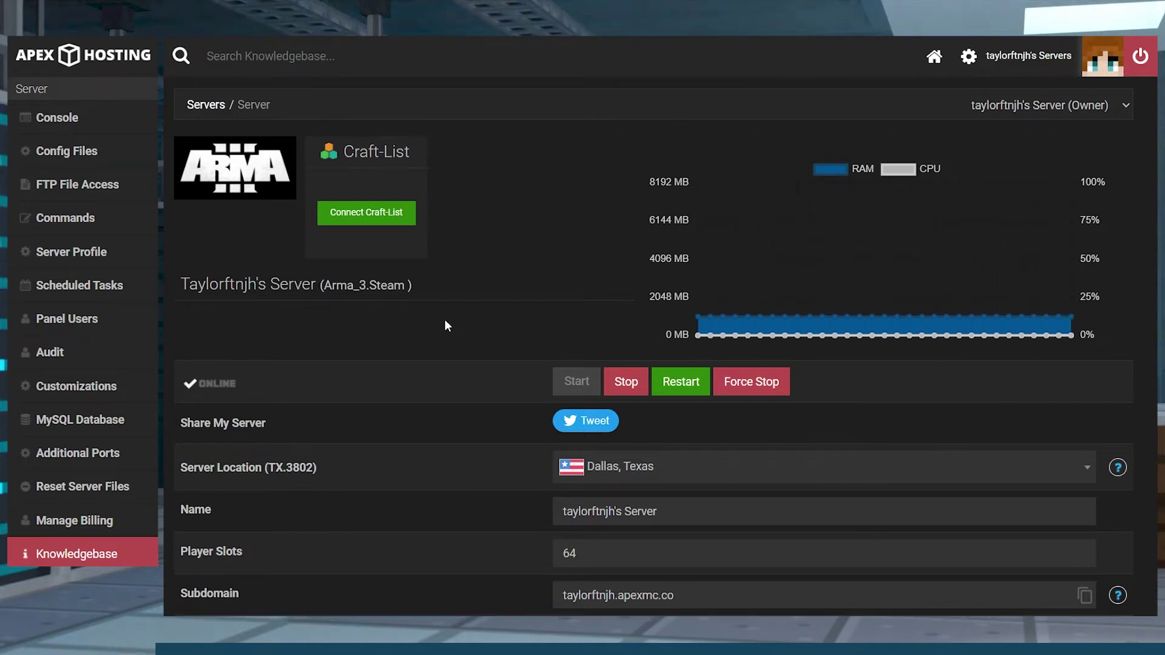
- Scroll to the IP Address:Port row and connect to the server through Steam again
{"action": "scroll", "coordinate": [445, 321], "scroll_direction": "down", "scroll_amount": 4}
{"action": "scroll", "coordinate": [445, 321], "scroll_direction": "down", "scroll_amount": 2}
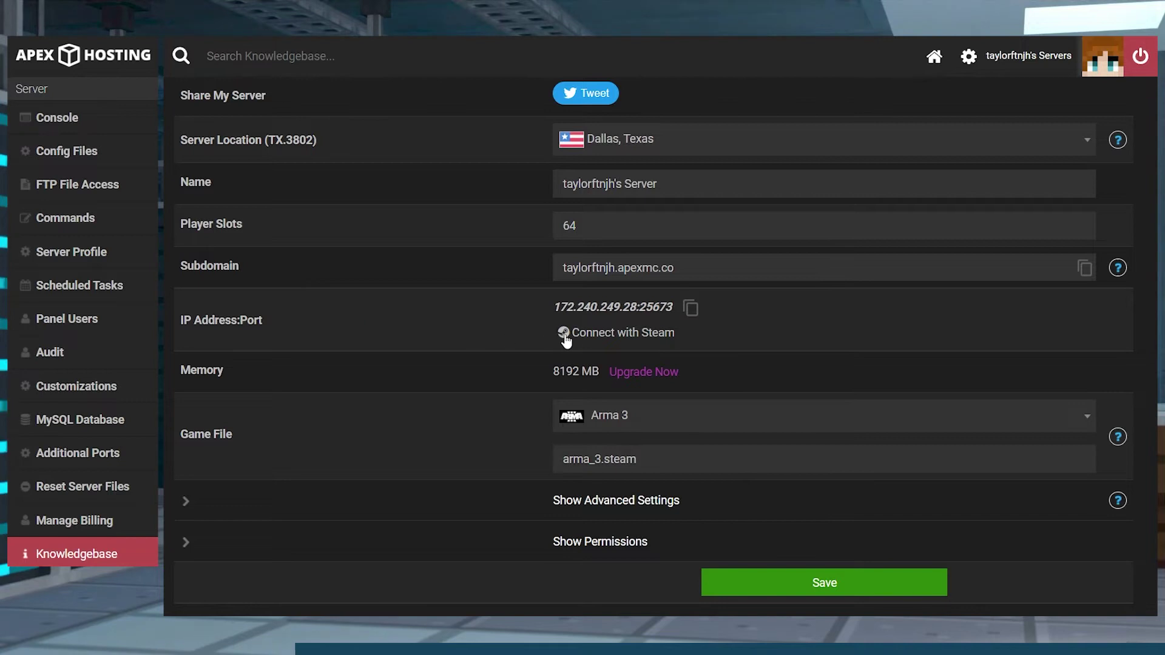
{"action": "left_click", "coordinate": [650, 337]}
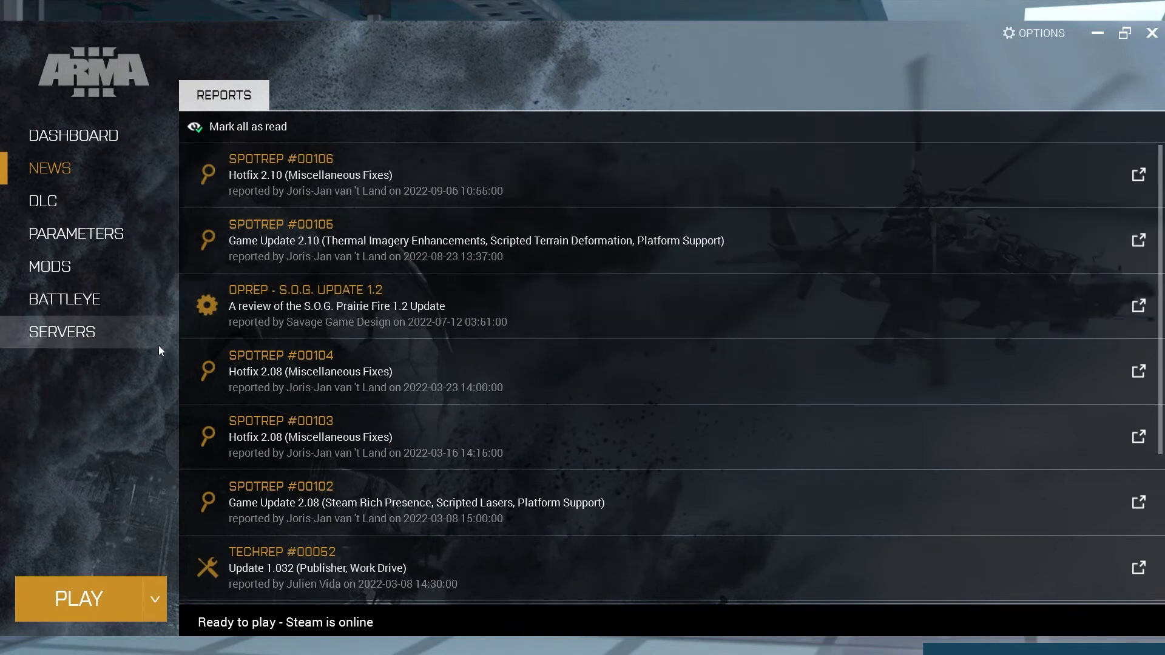
- Show the launcher's server list and expand the Arma 3 Server row
{"action": "left_click", "coordinate": [109, 341]}
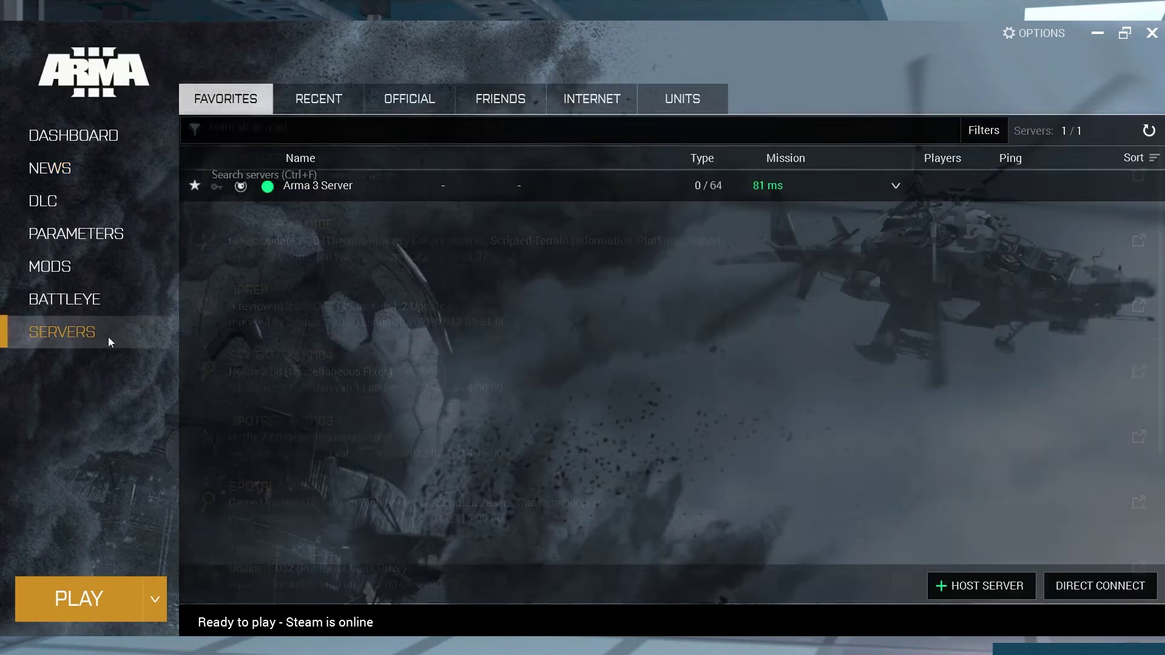
{"action": "left_click", "coordinate": [438, 187]}
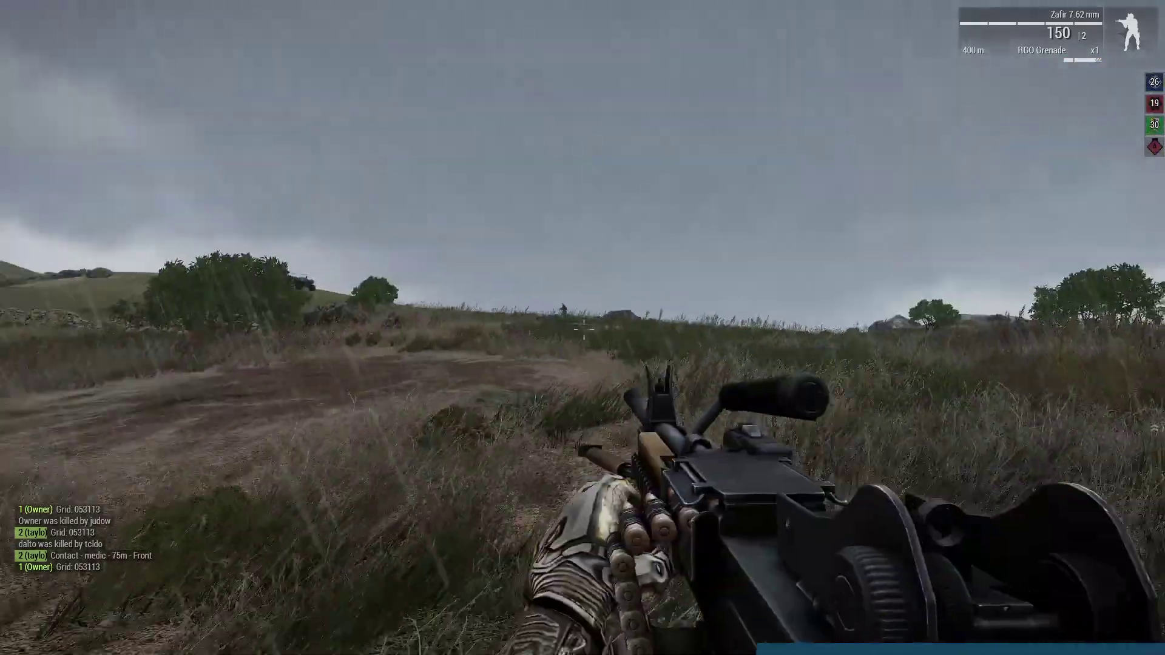
- Sprint uphill toward the vehicle and rocks, then fire a machine-gun burst
{"action": "key", "text": "shift+w"}
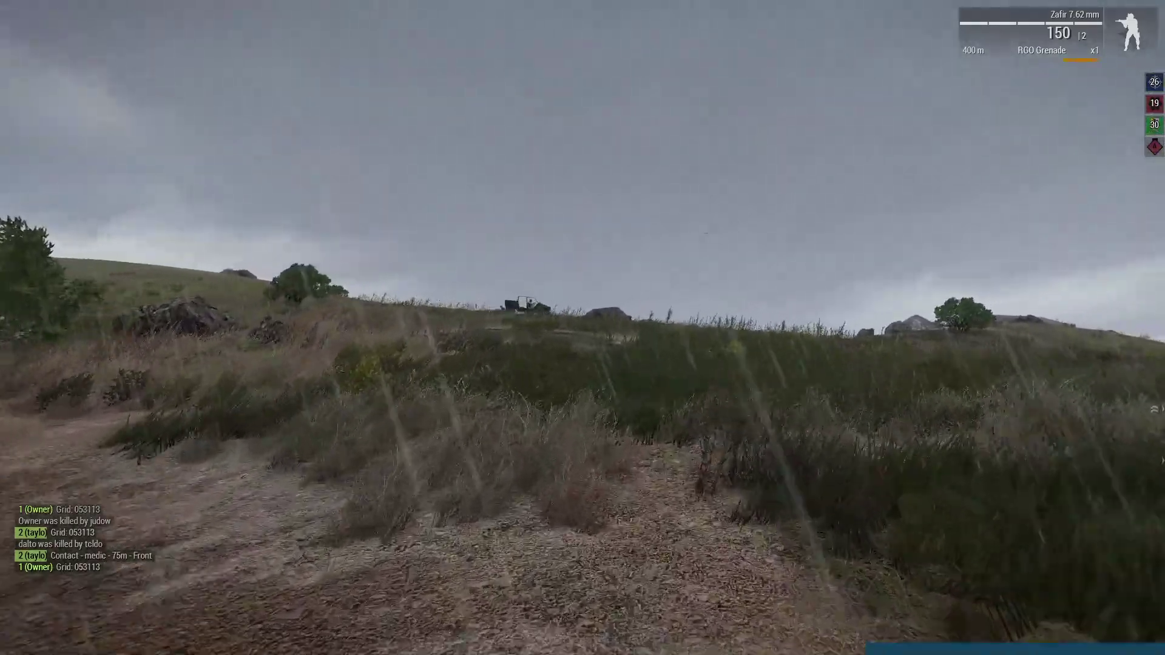
{"action": "key", "text": "w"}
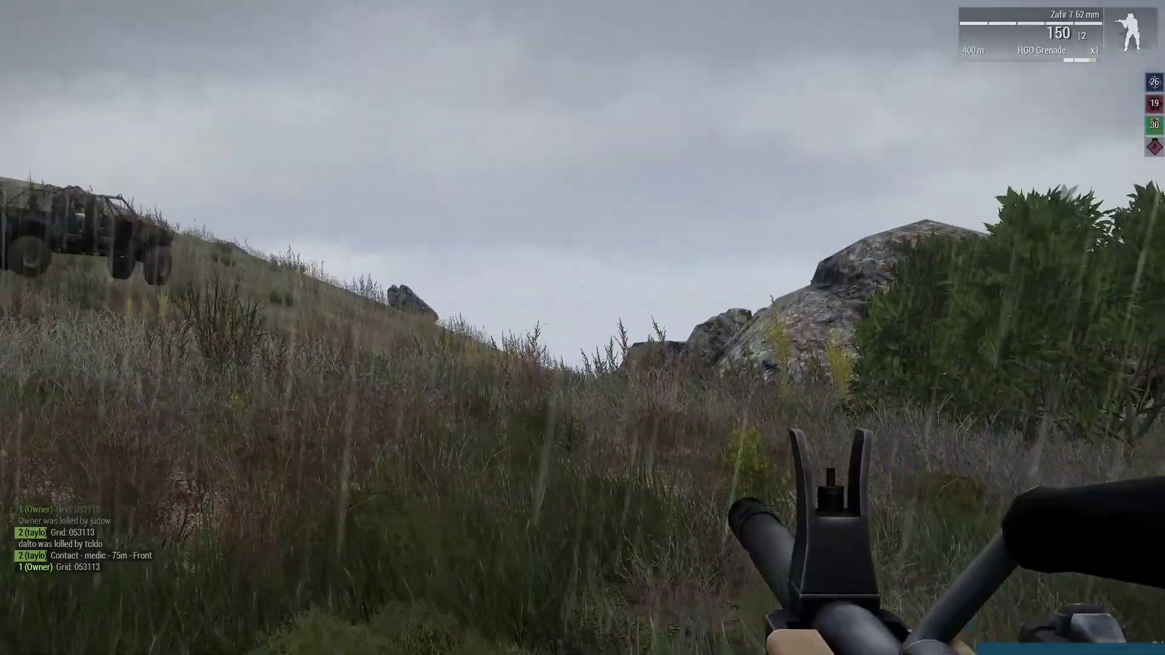
{"action": "left_click", "coordinate": [582, 328]}
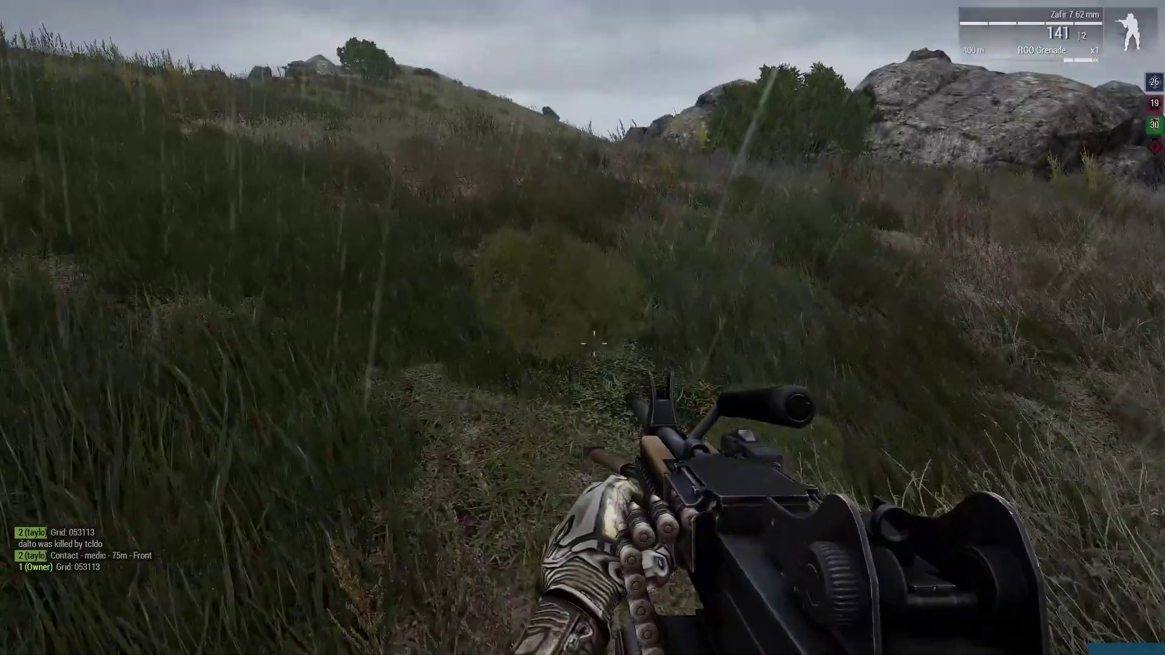